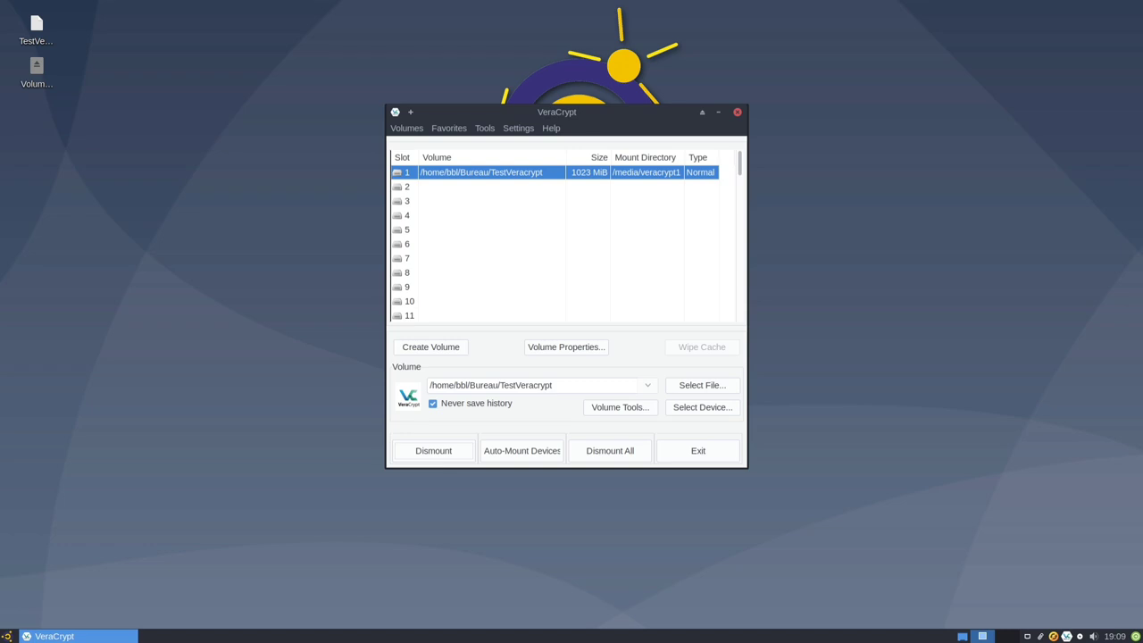
Step: Open Add/Remove Keyfiles for TestVeracrypt, enter the current password, and enable new keyfiles
click(408, 131)
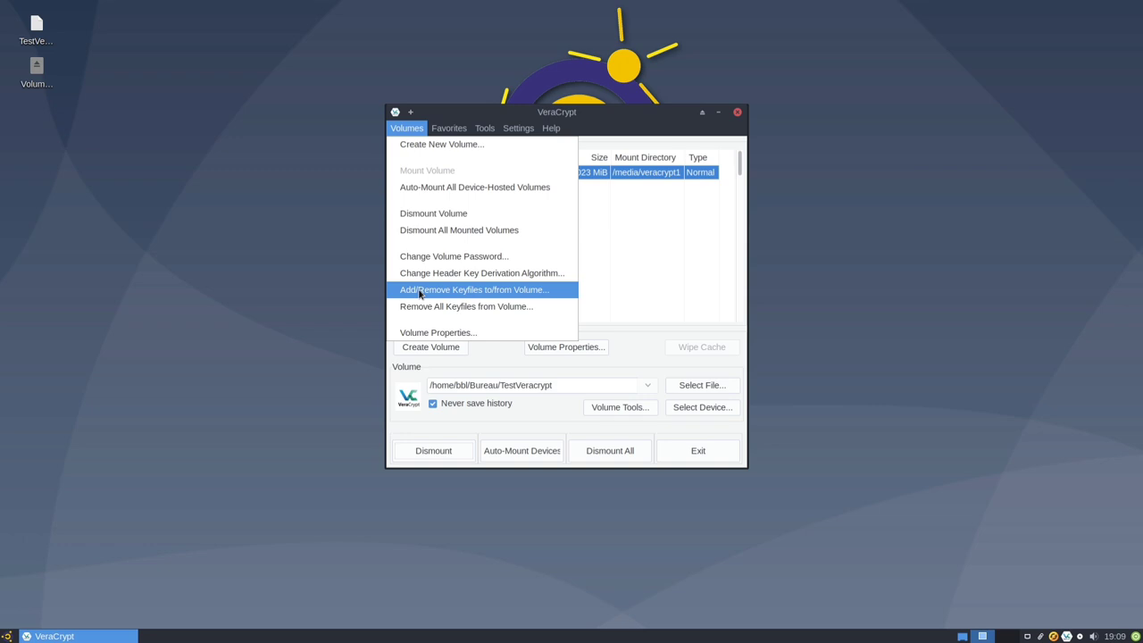
click(419, 291)
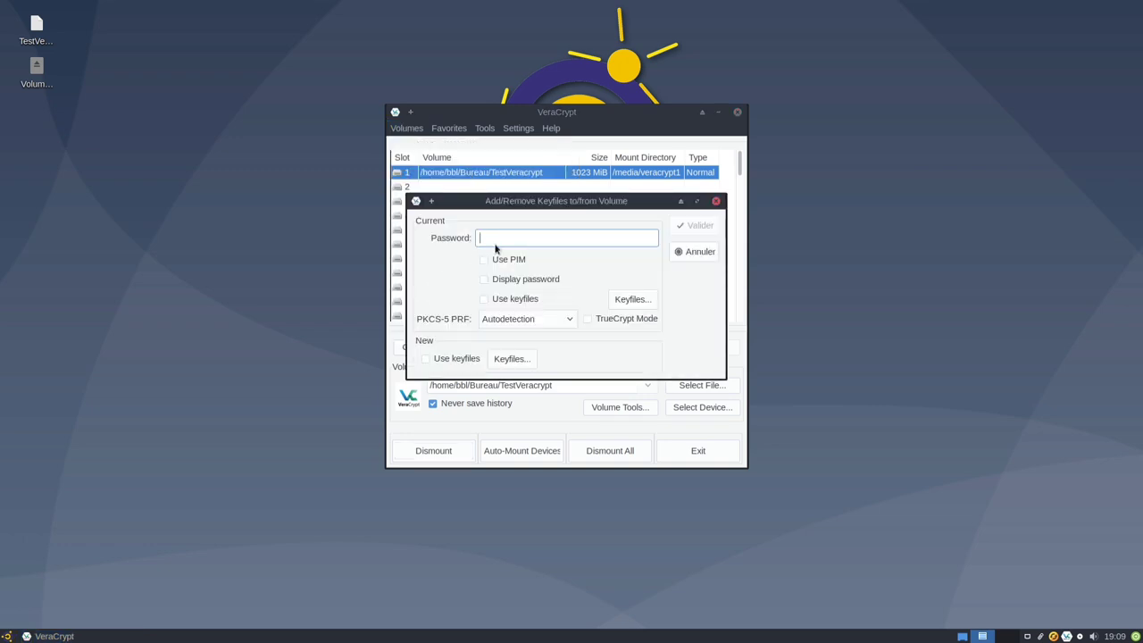
text(•••••••)
click(426, 358)
Step: Start adding a keyfile folder path and browse from the root to /usr/share
click(511, 358)
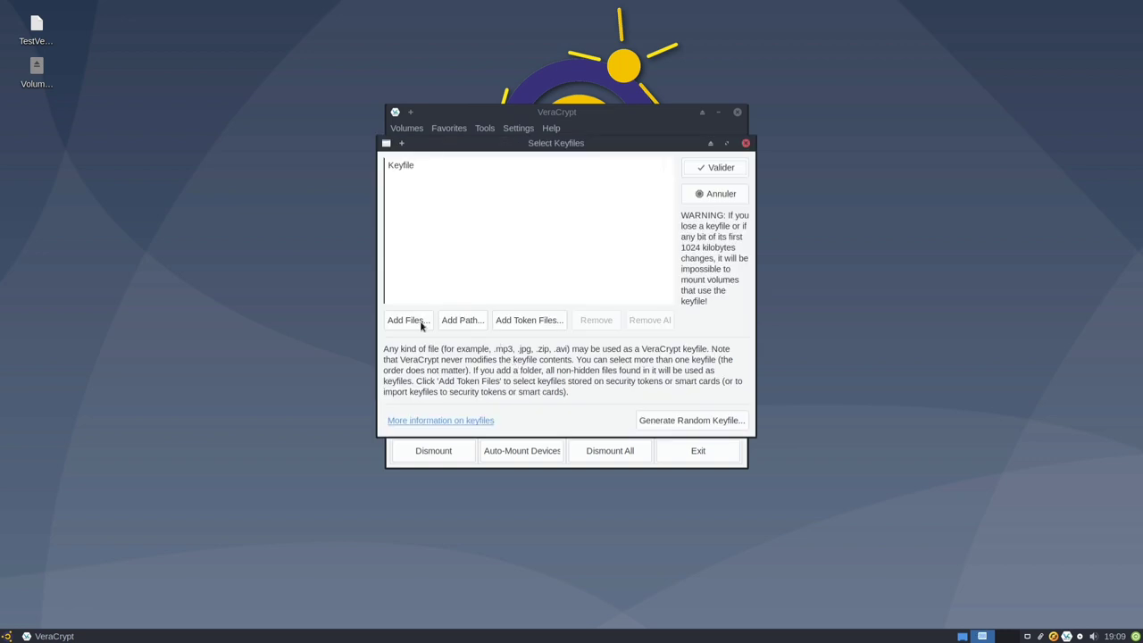
click(462, 321)
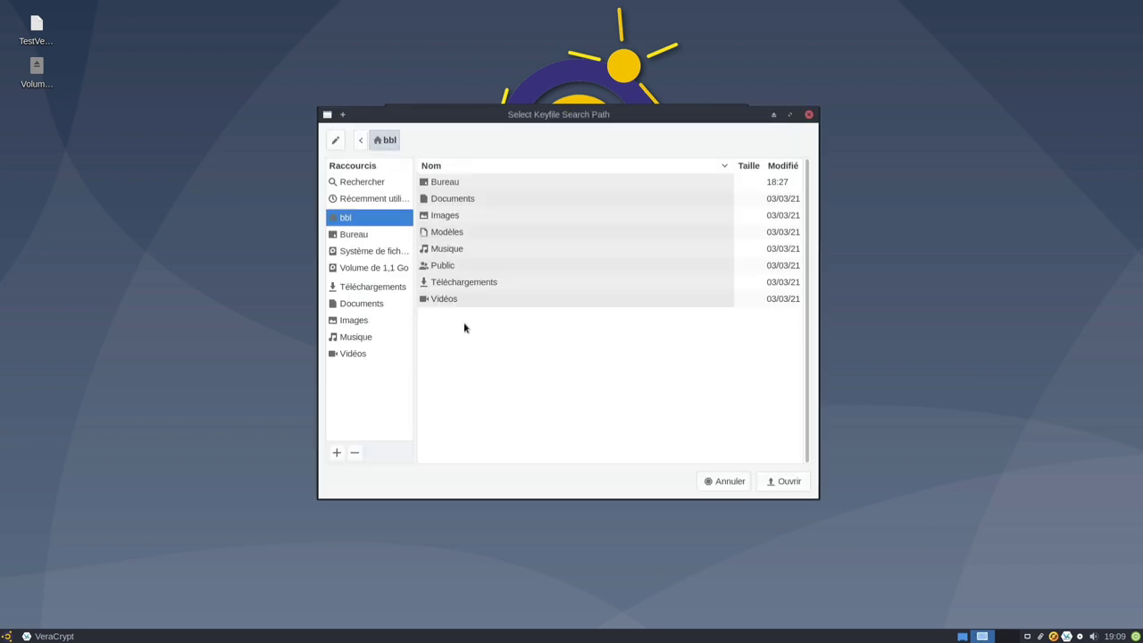
click(355, 255)
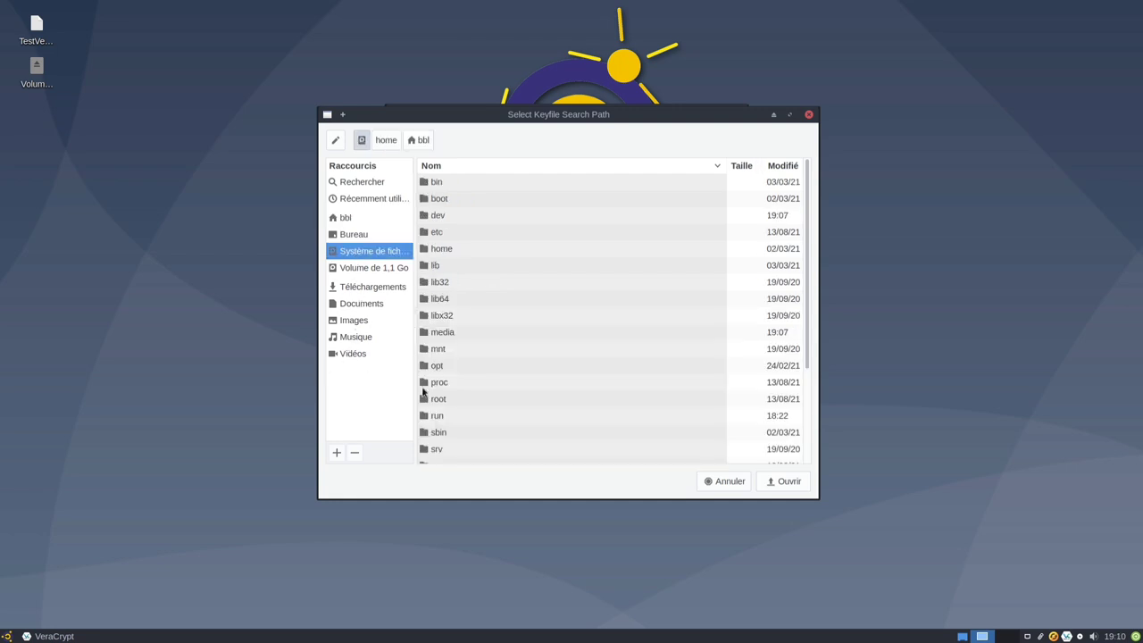
scroll(423, 393, down, 5)
double_click(442, 377)
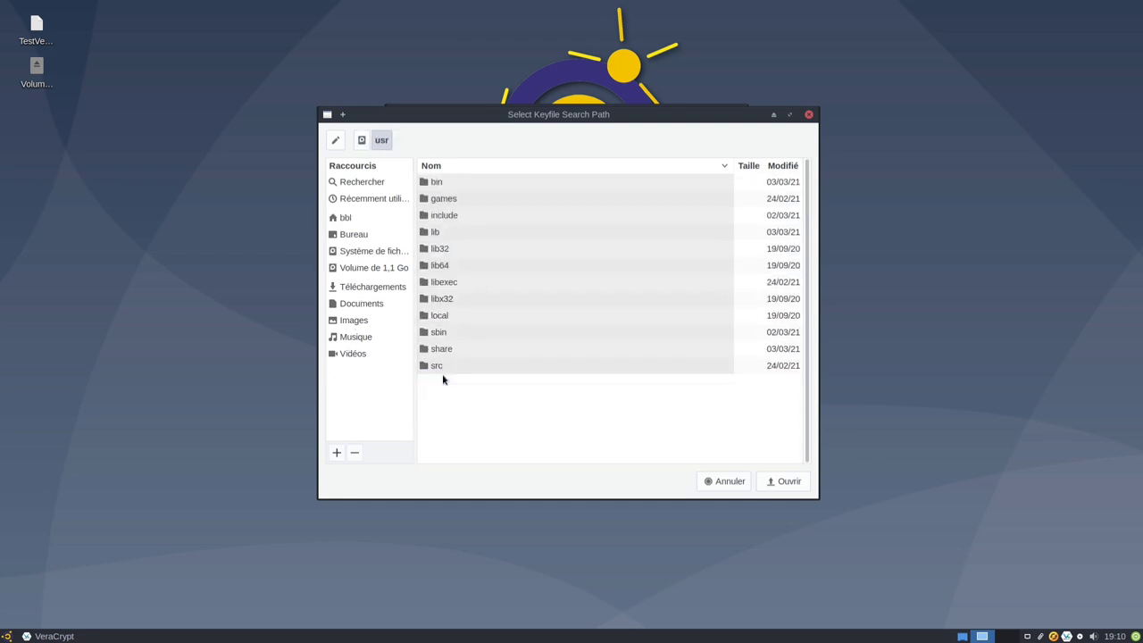
double_click(451, 350)
Step: Choose /usr/share/xfce4/backdrops as the keyfile folder and accept the keyfile list
click(473, 168)
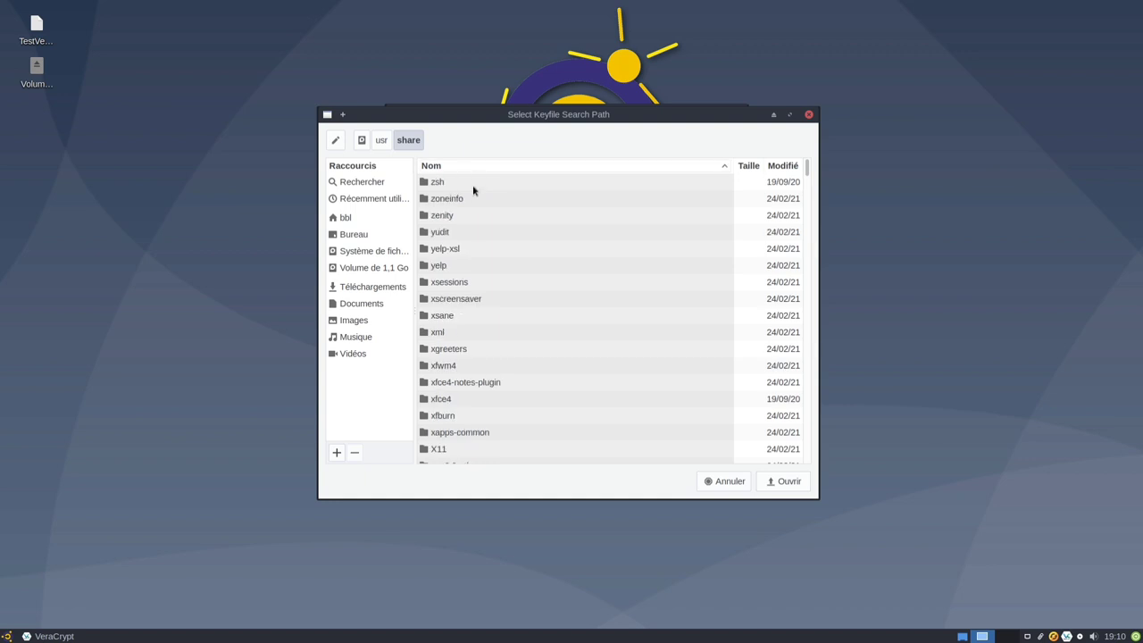
double_click(456, 398)
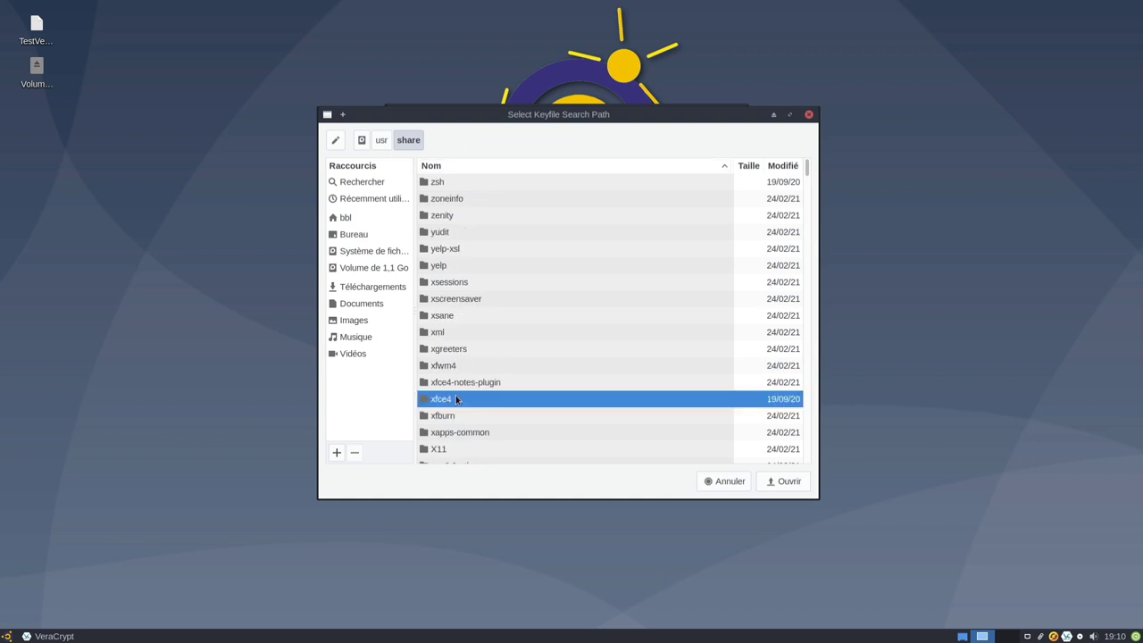
click(468, 165)
click(473, 200)
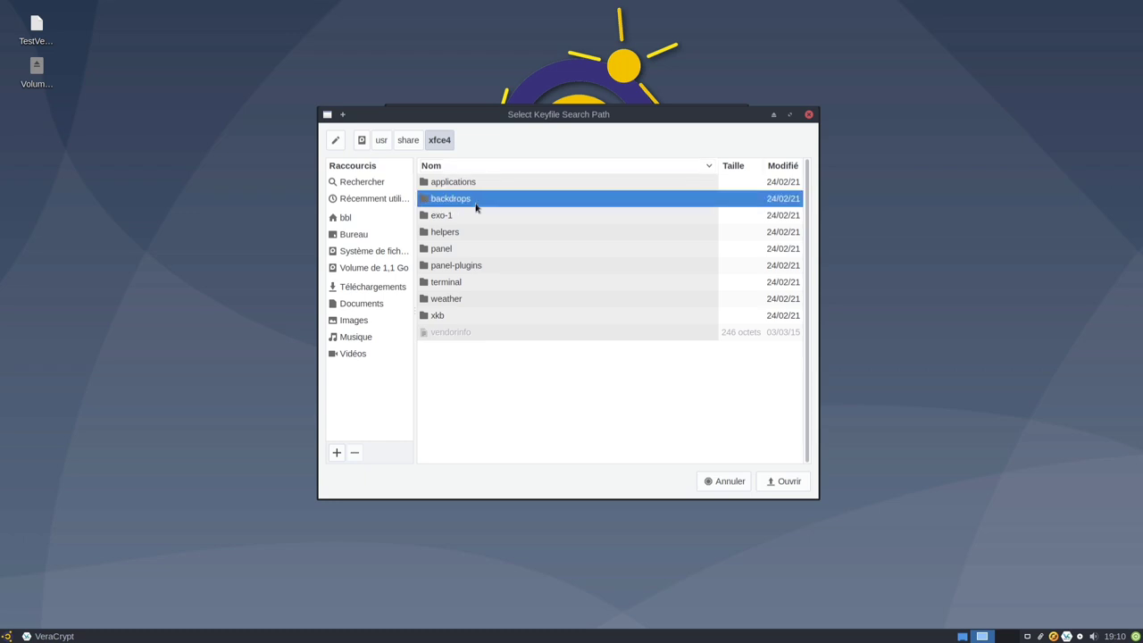
click(796, 486)
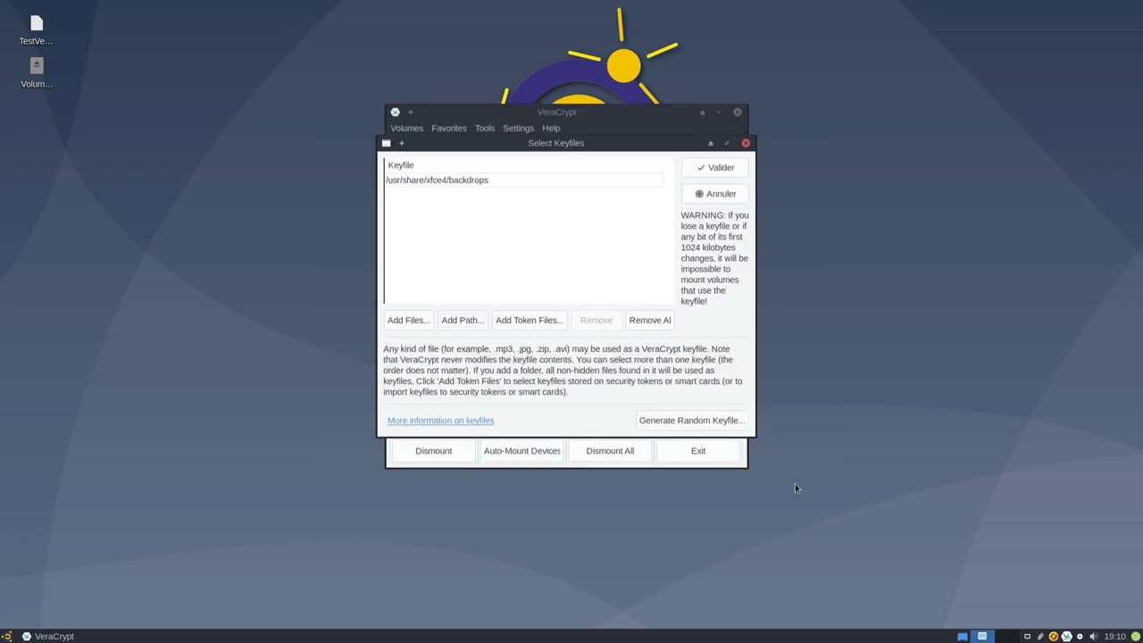
click(704, 168)
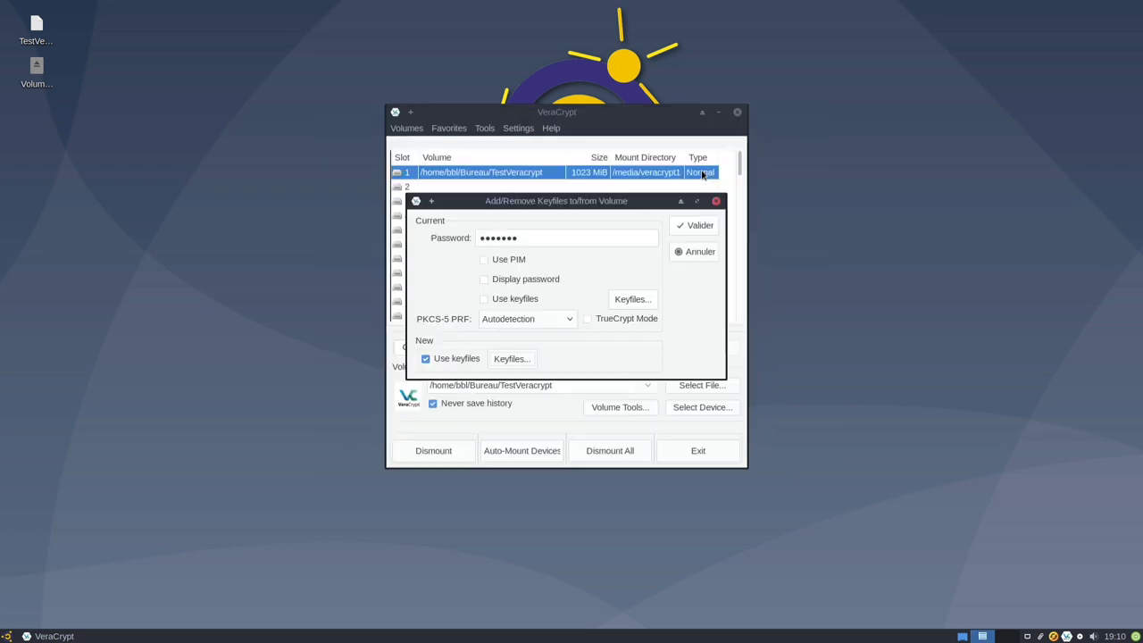
Step: Apply the backdrops keyfiles, showing the random pool and continuing after gathering randomness
click(704, 225)
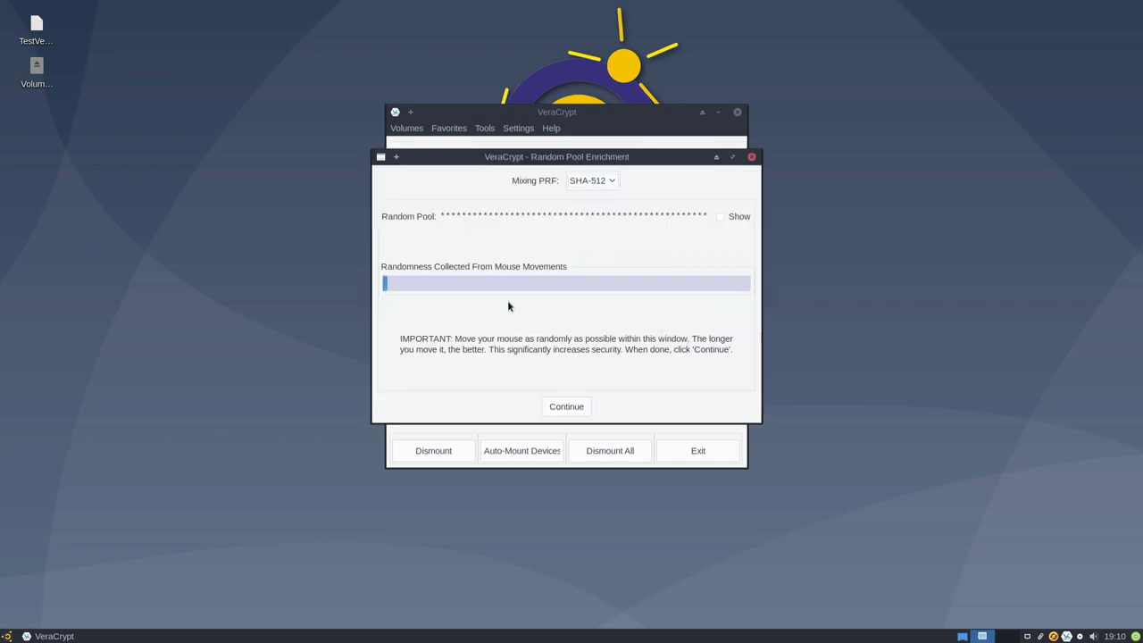
click(719, 220)
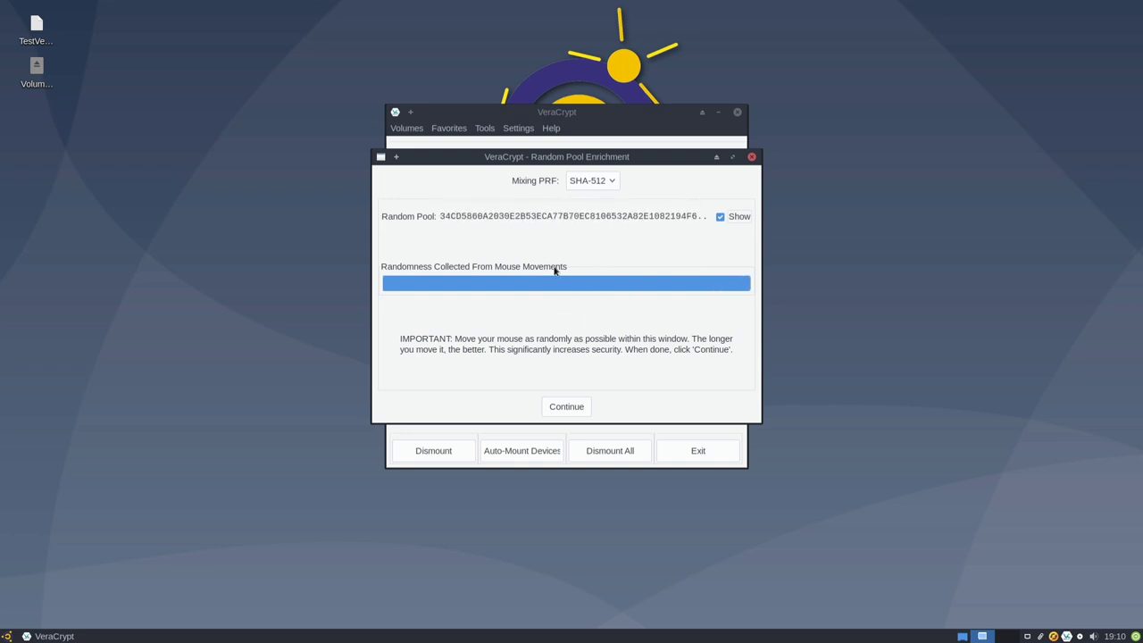
click(588, 409)
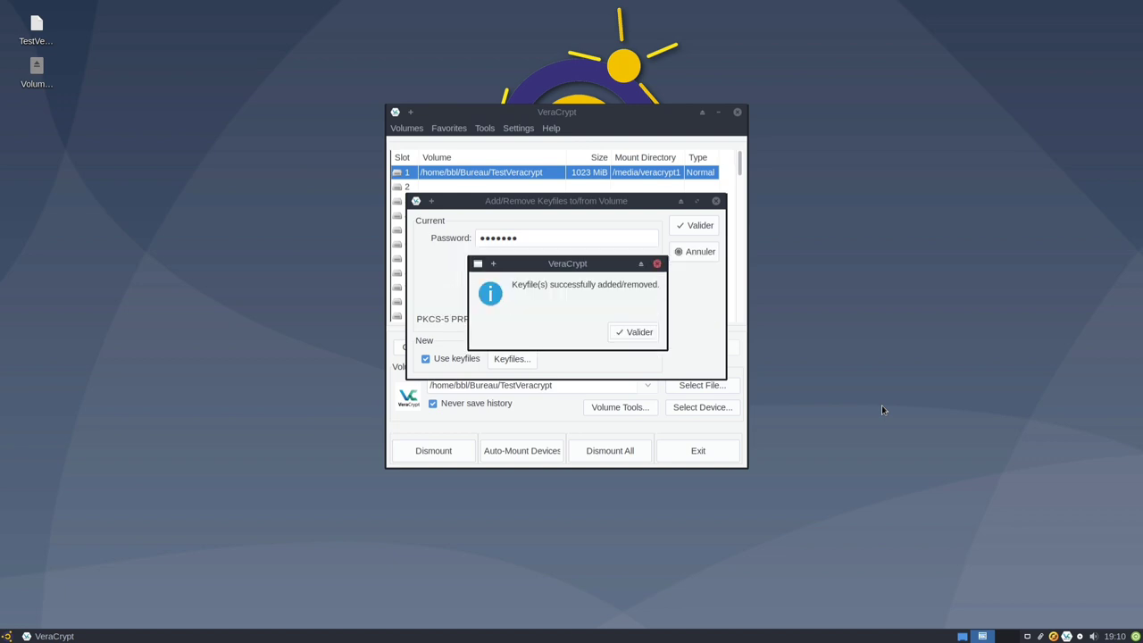
Step: Close the success message, dismount TestVeracrypt, and start remounting it with its password
click(639, 332)
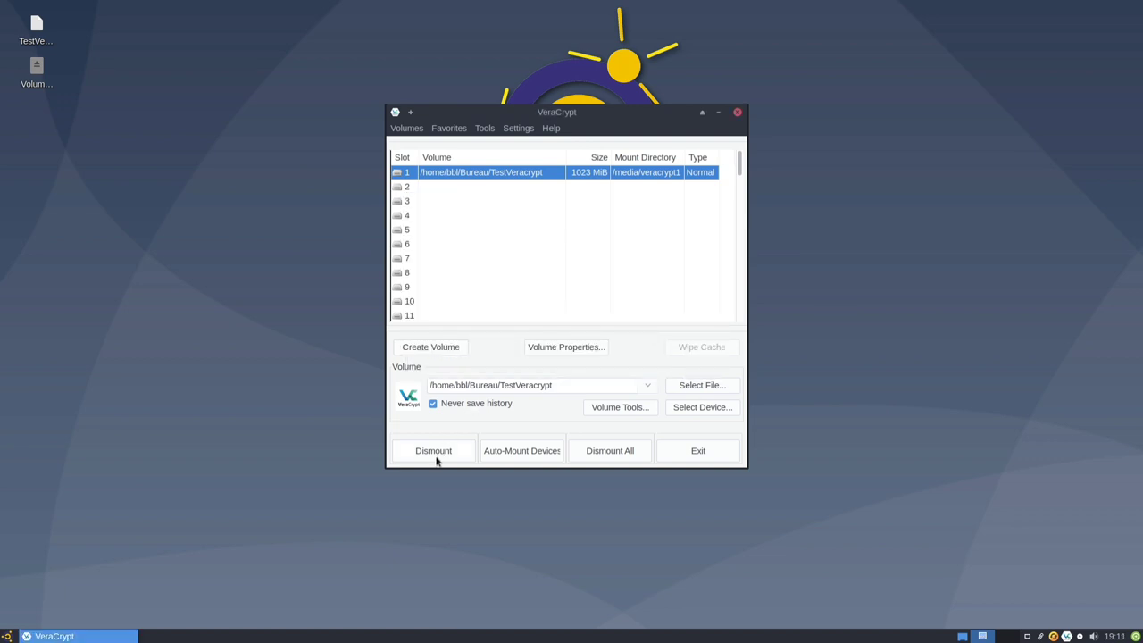
click(433, 451)
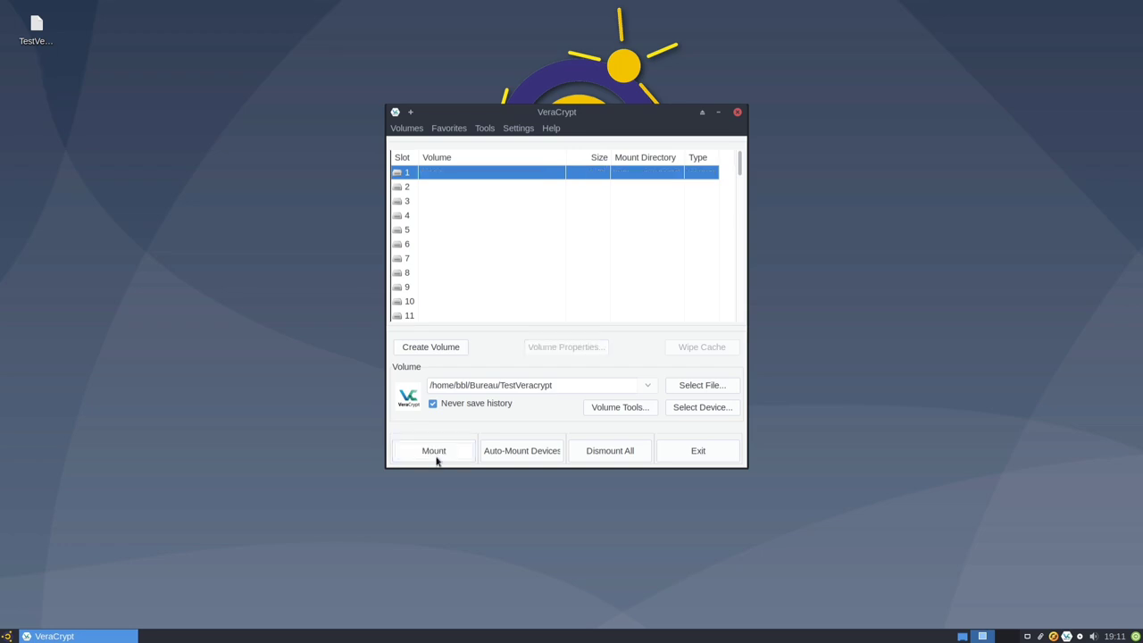
click(438, 451)
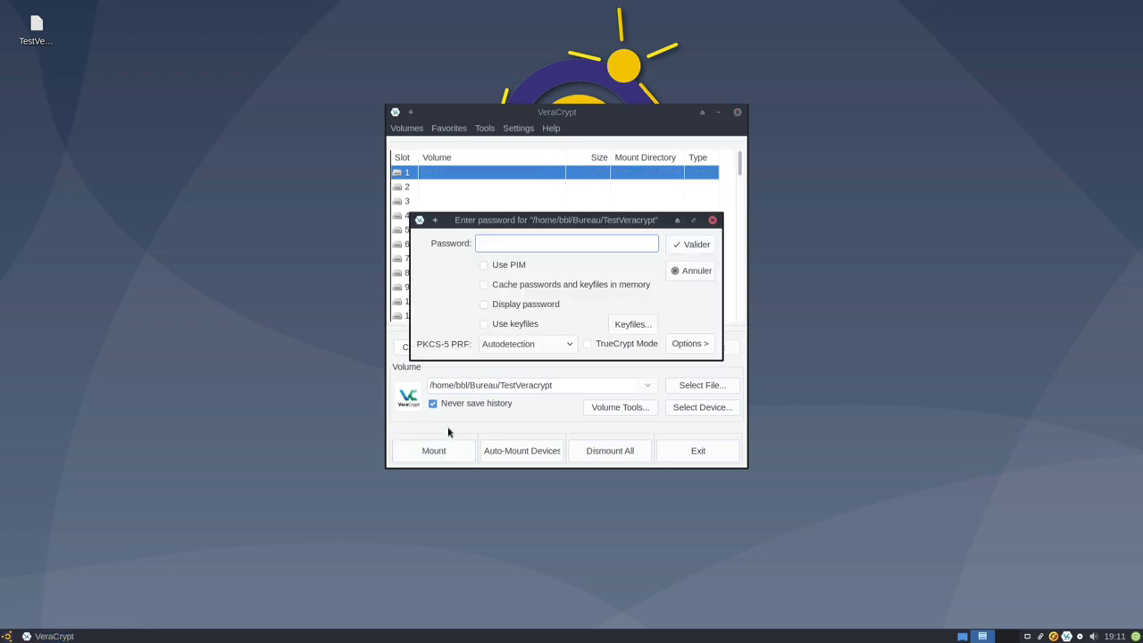
text(*******)
Step: Enable keyfiles for mounting and browse the folder chooser to /usr/share
click(502, 324)
click(631, 325)
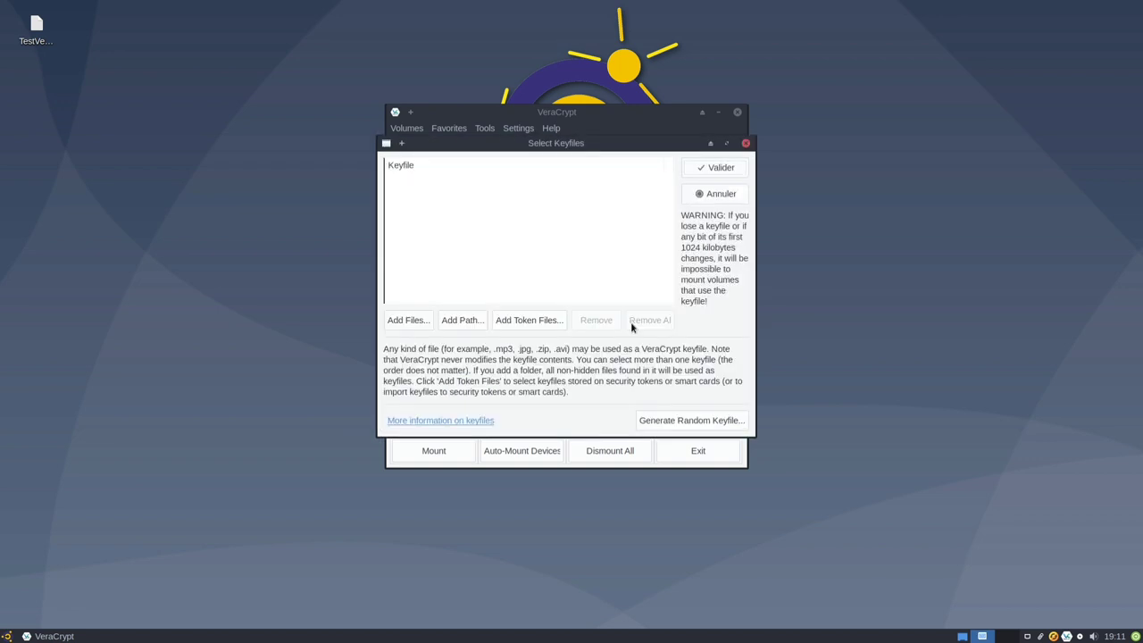
click(457, 327)
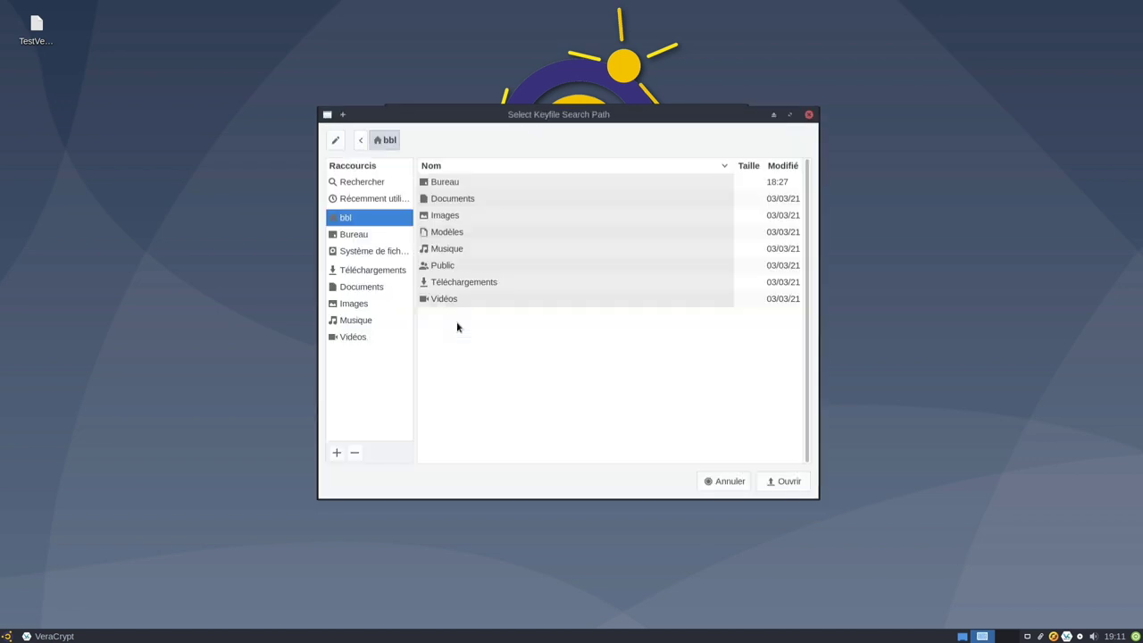
click(349, 255)
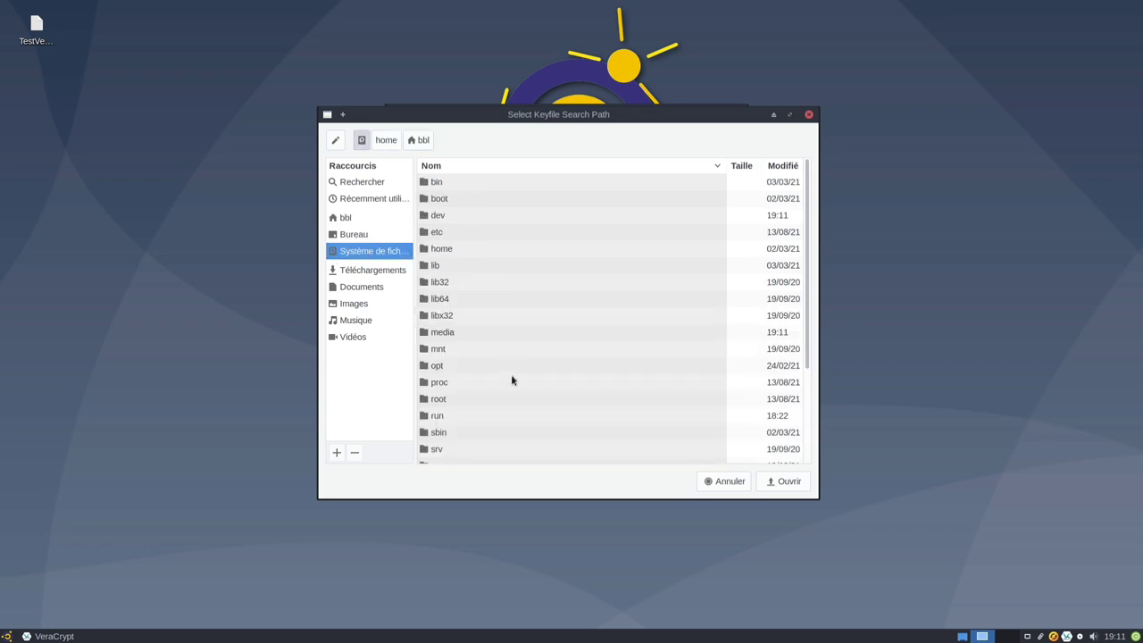
scroll(500, 373, down, 3)
double_click(451, 378)
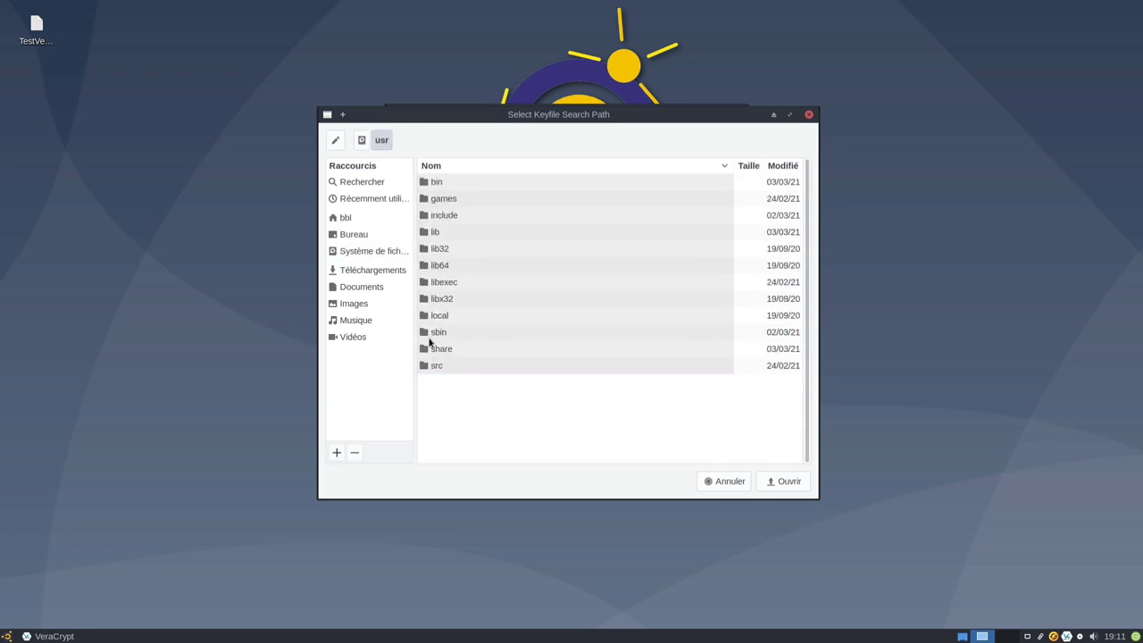
double_click(446, 349)
Step: Set /usr/share/xfce4/backdrops as the keyfile search path and mount the volume
click(479, 167)
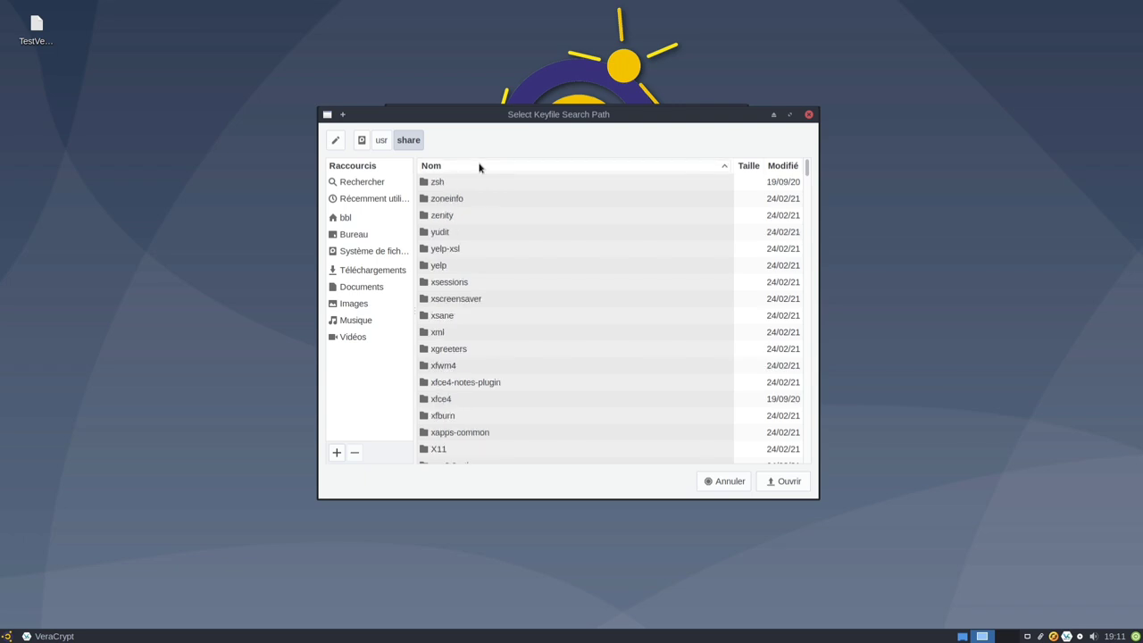
double_click(469, 398)
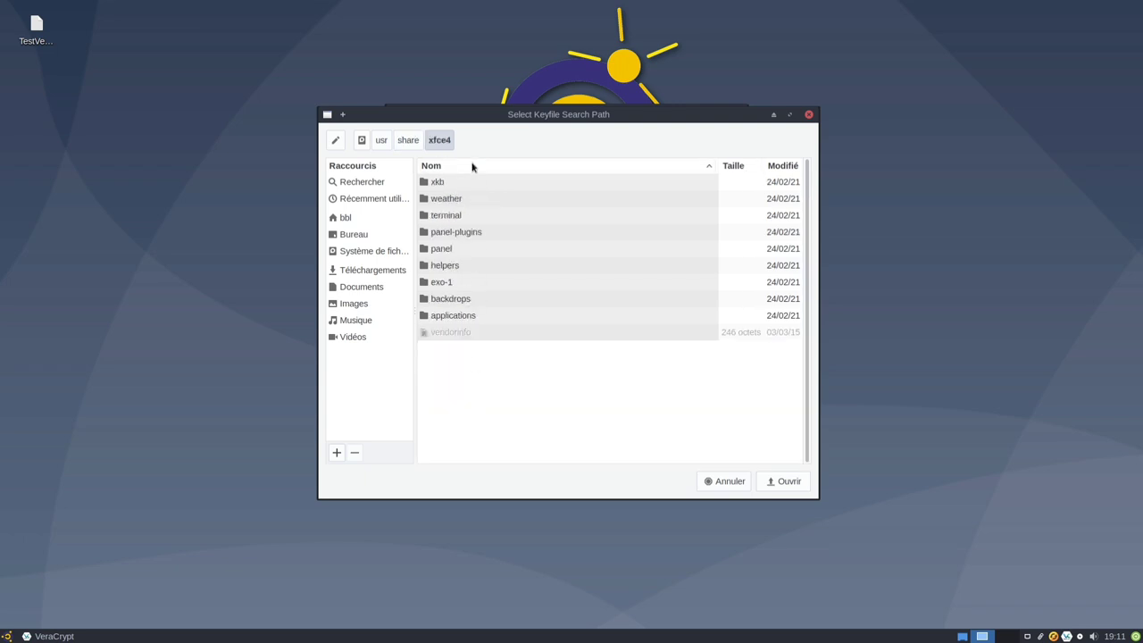
click(472, 167)
click(502, 201)
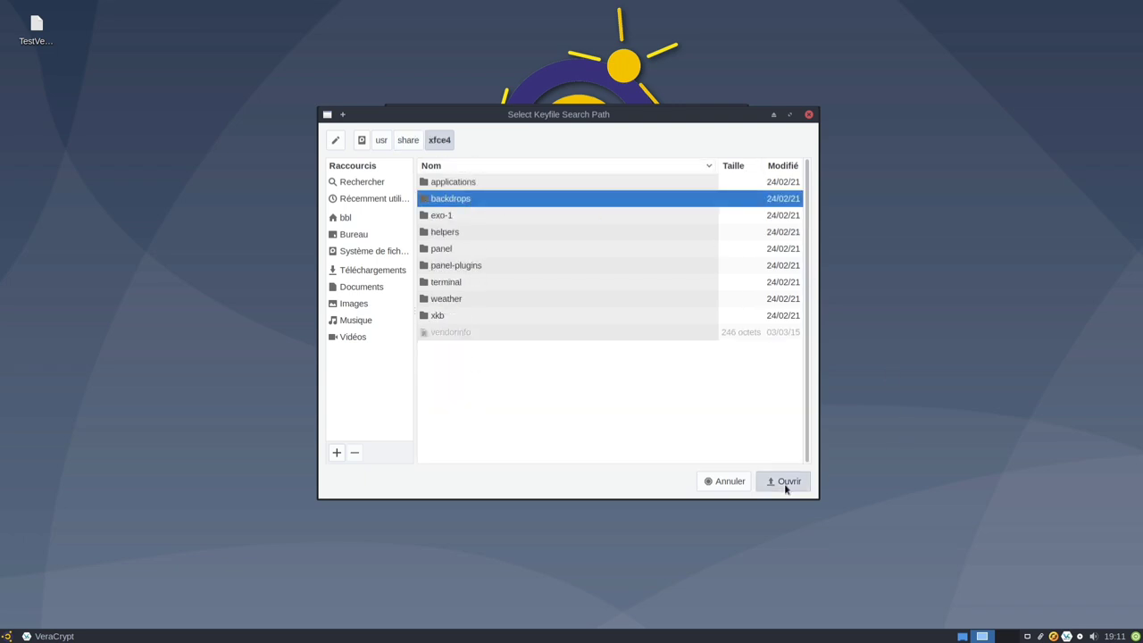
click(786, 482)
click(719, 172)
click(679, 241)
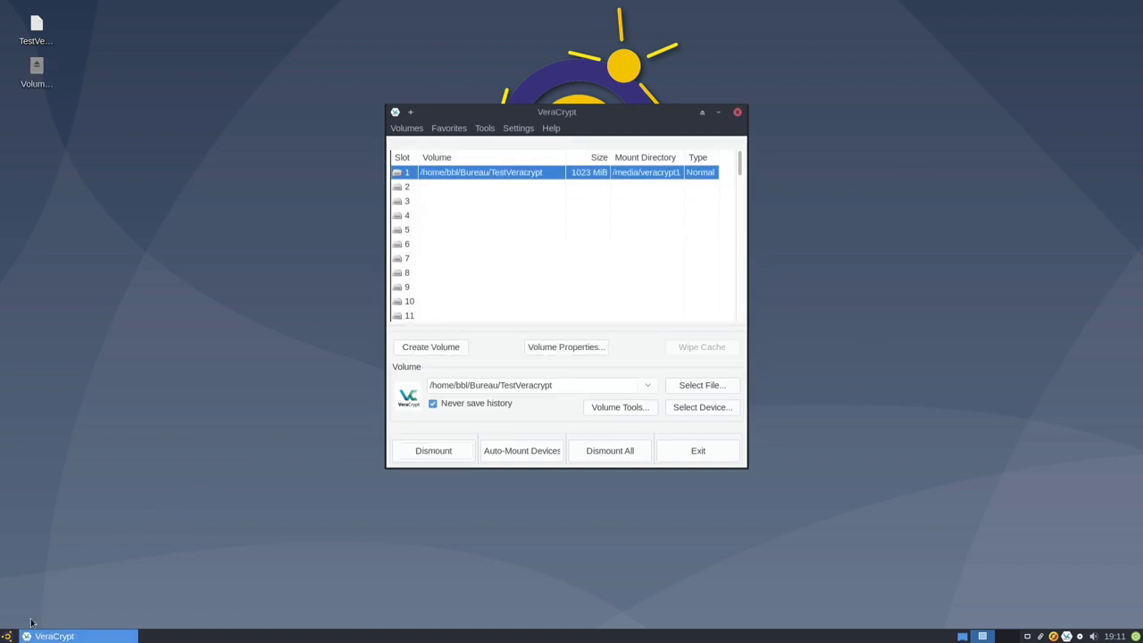
click(7, 636)
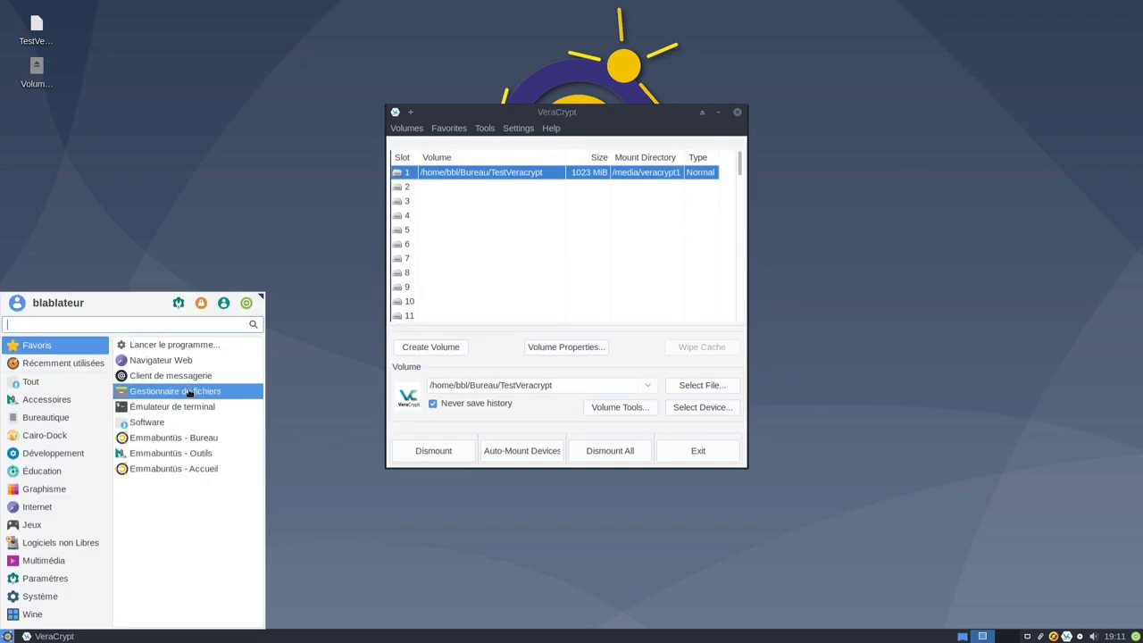
click(189, 393)
click(51, 99)
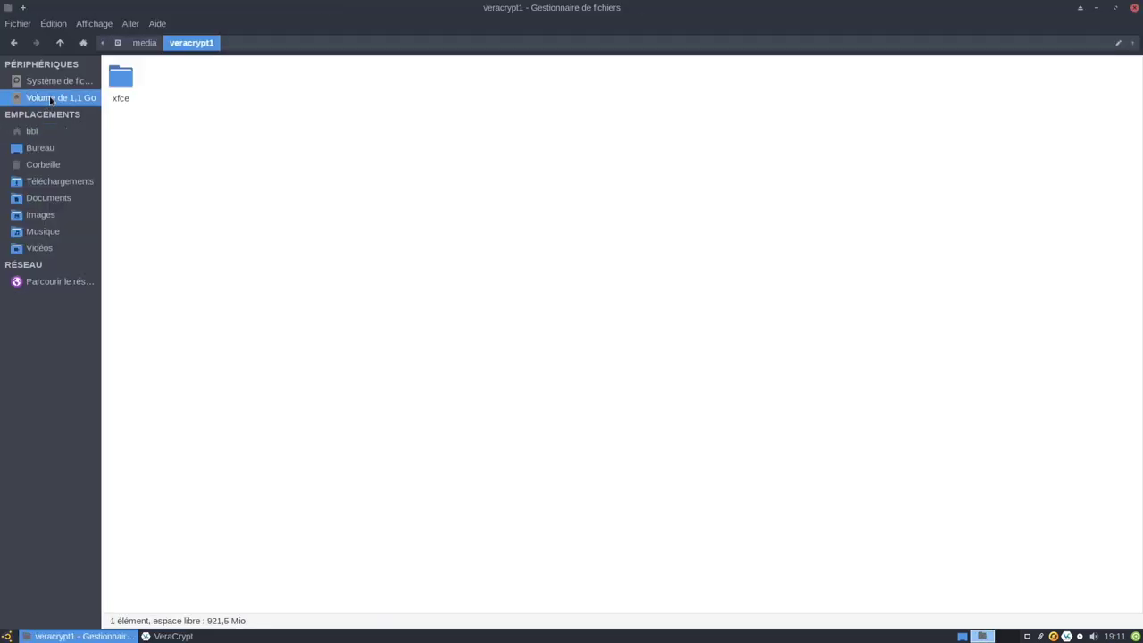
double_click(132, 75)
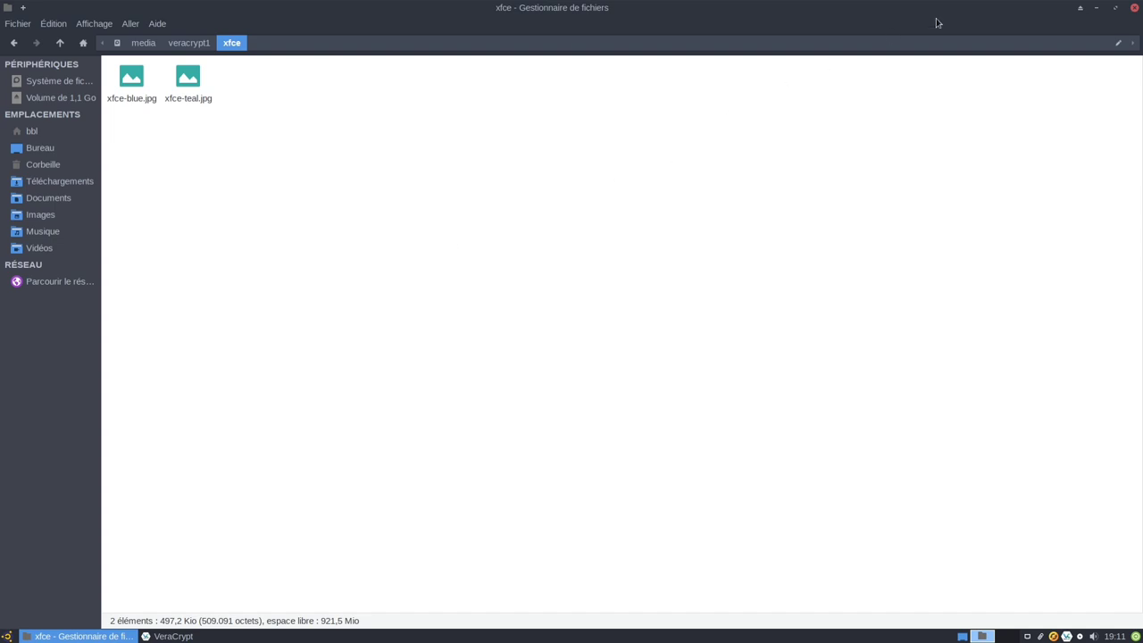
click(1134, 7)
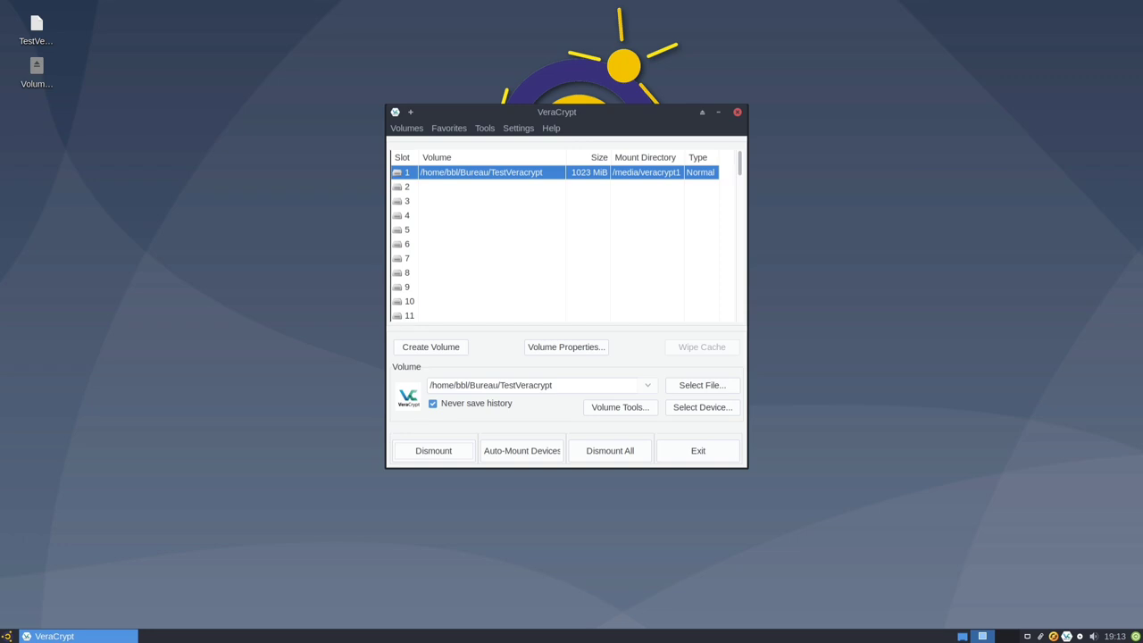
Step: Open Settings > Default Keyfiles, start adding a path, and browse to /usr/share
click(519, 131)
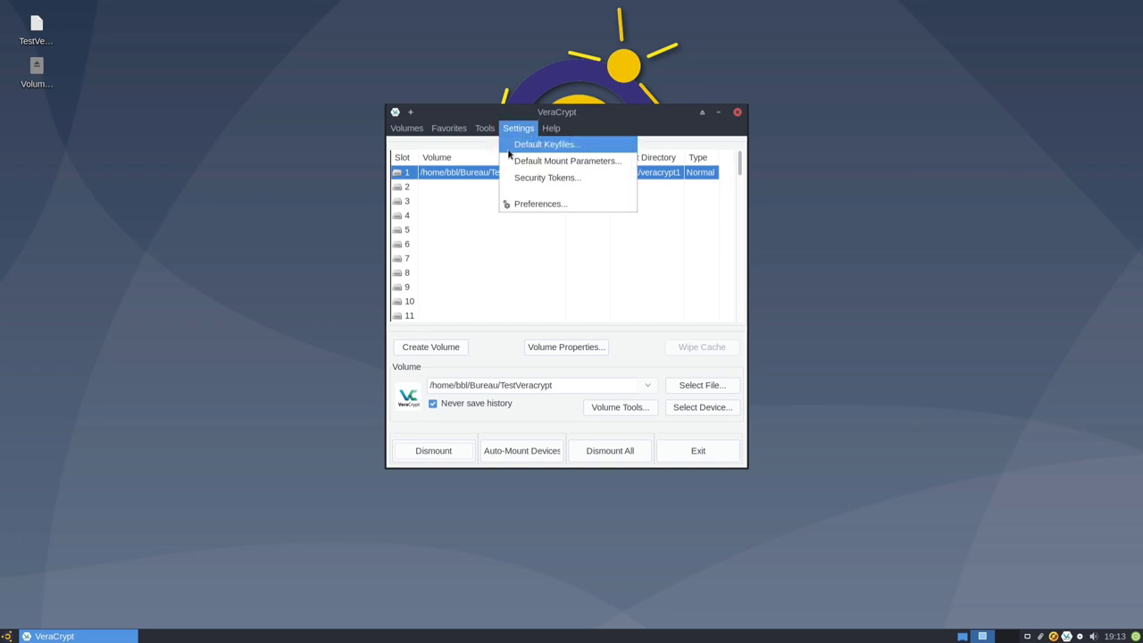
click(516, 145)
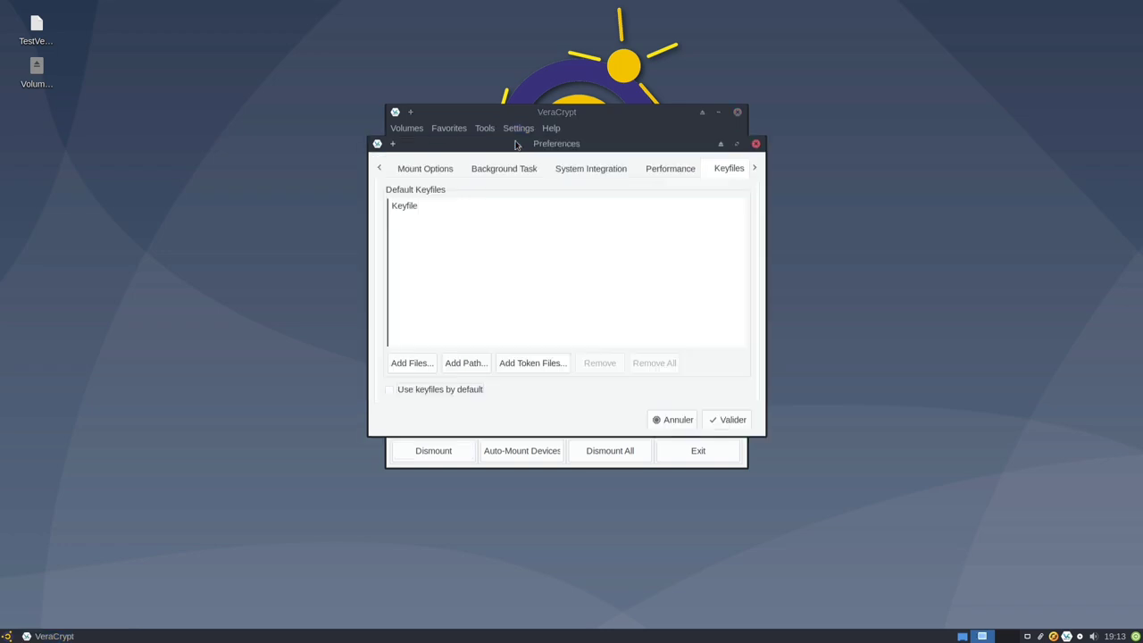
click(453, 364)
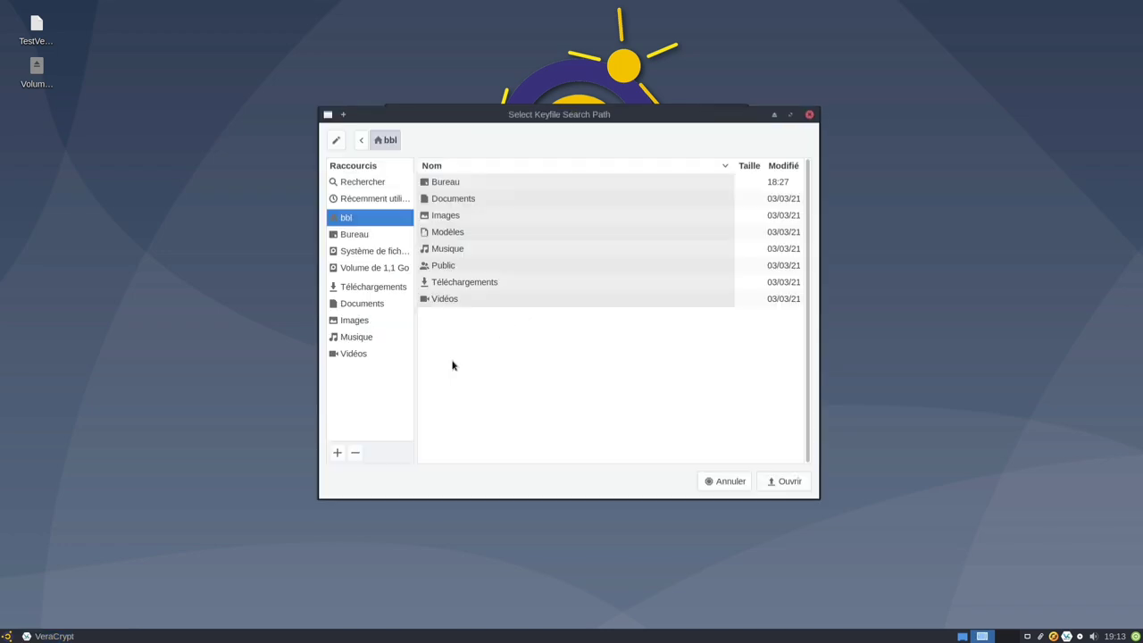
click(371, 251)
scroll(486, 333, down, 3)
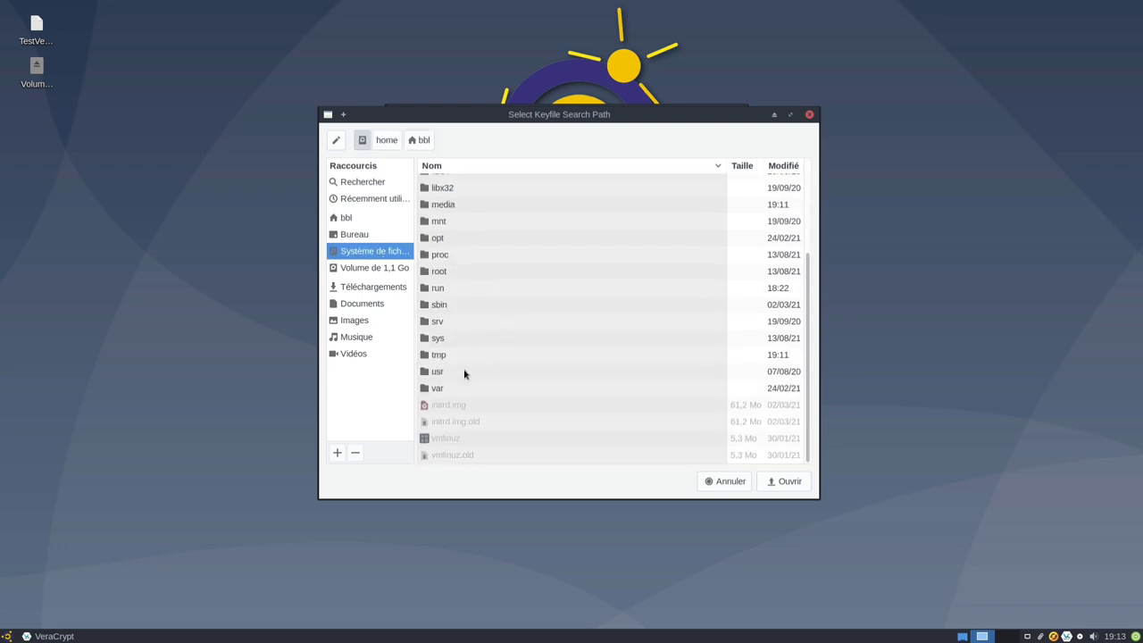
double_click(465, 371)
click(456, 350)
double_click(455, 350)
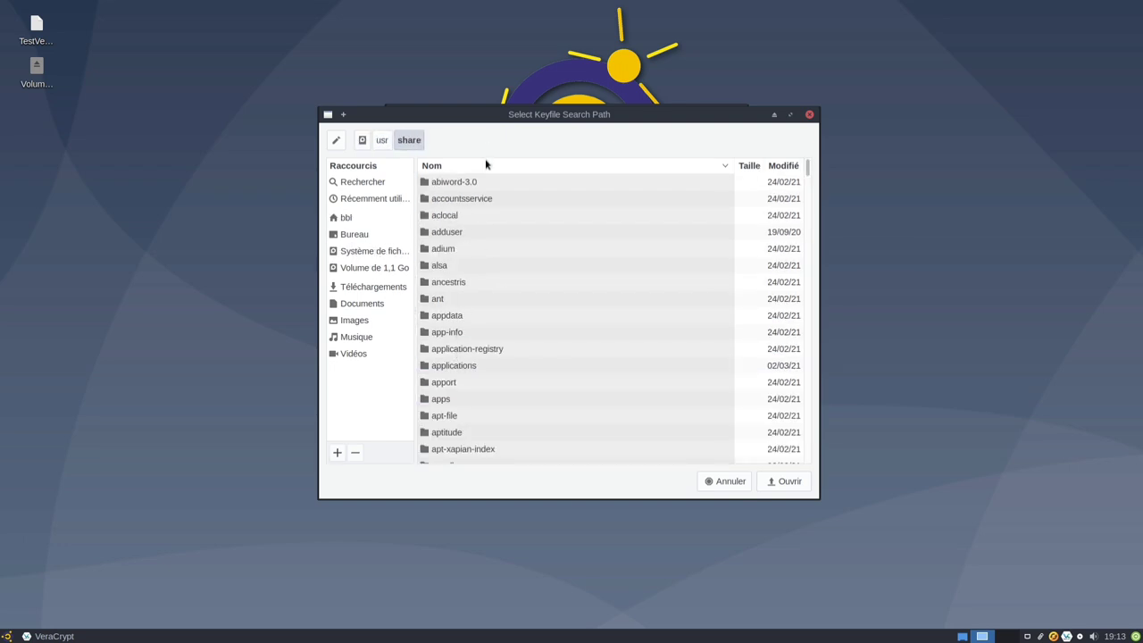
Step: Add /usr/share/xfce4/backdrops as default keyfile path, enable Use keyfiles by default, and save
click(484, 165)
double_click(459, 398)
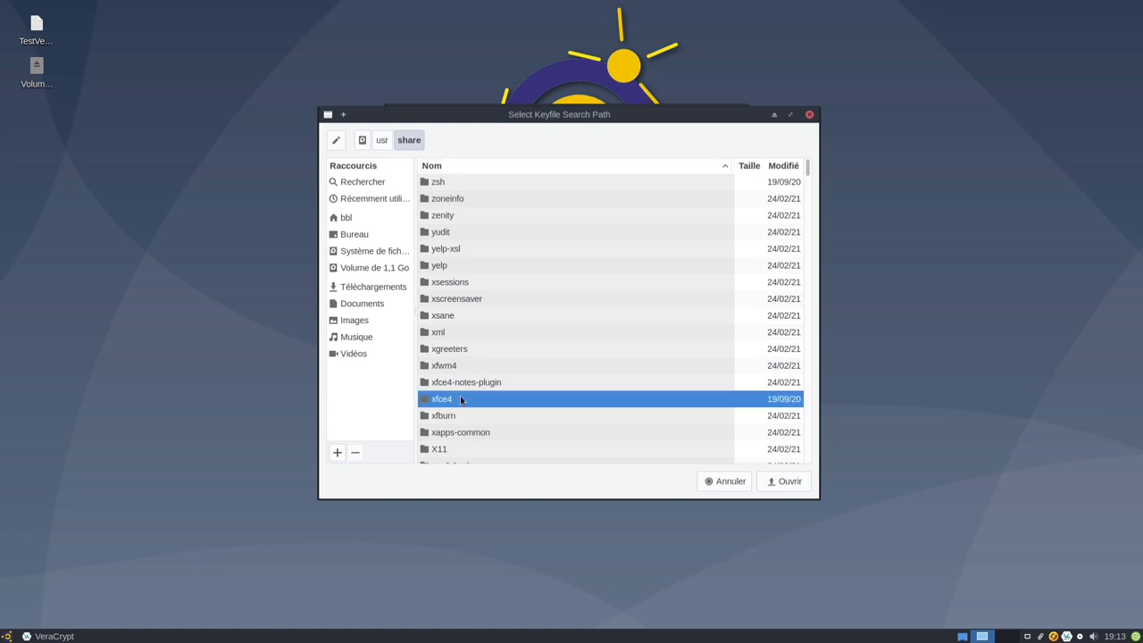
click(485, 165)
click(473, 198)
click(785, 480)
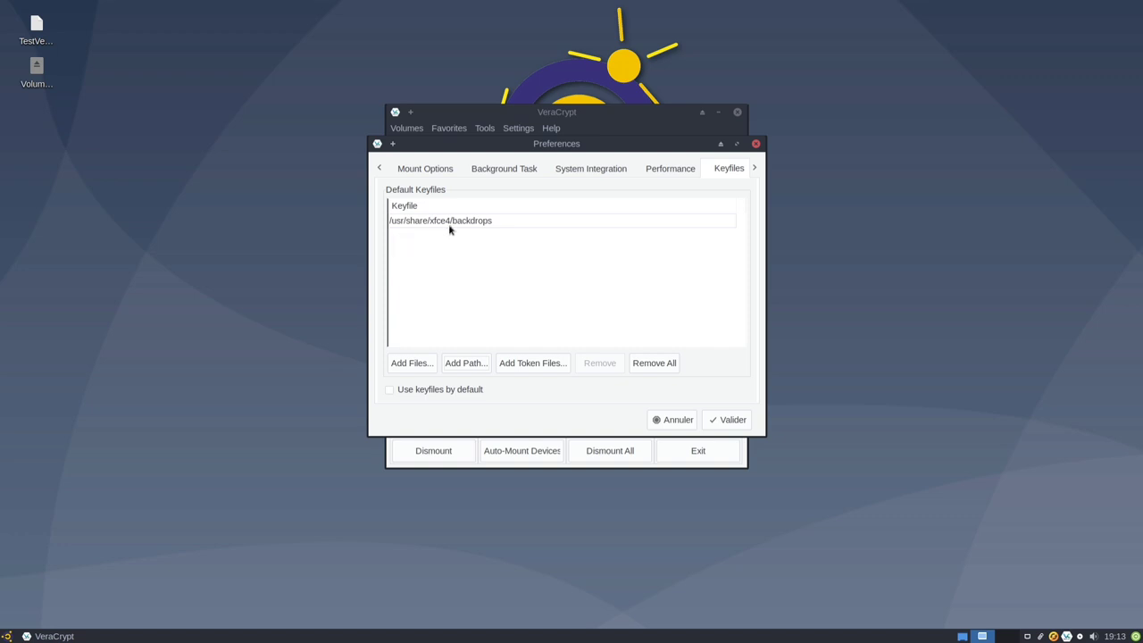
click(390, 391)
click(741, 420)
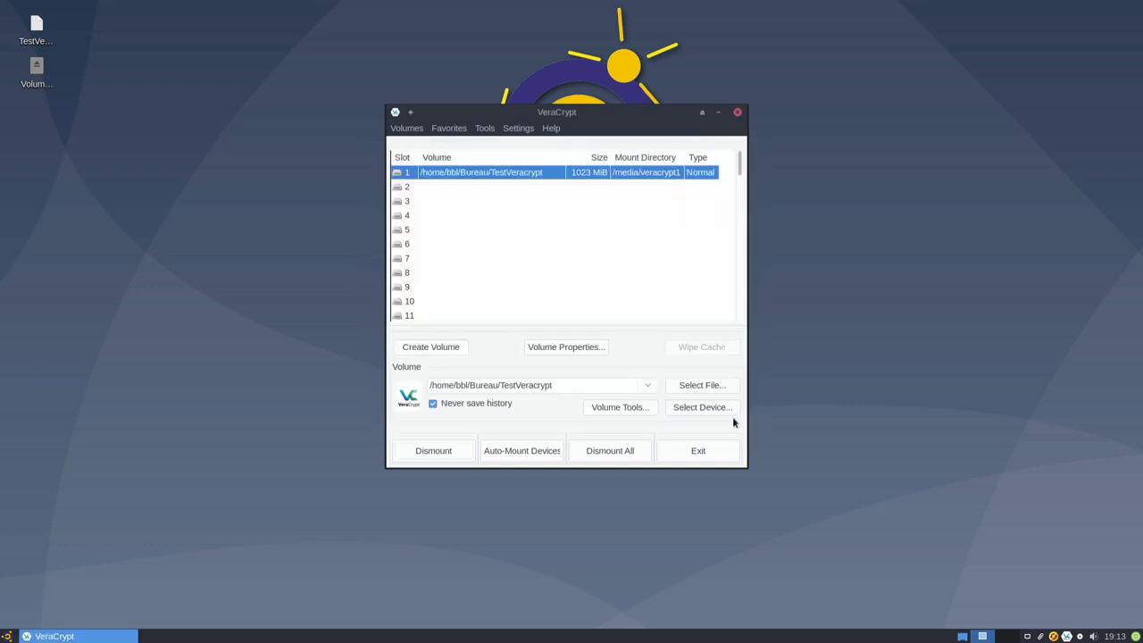
Step: Dismount TestVeracrypt and remount it with its password plus the default keyfiles
click(434, 451)
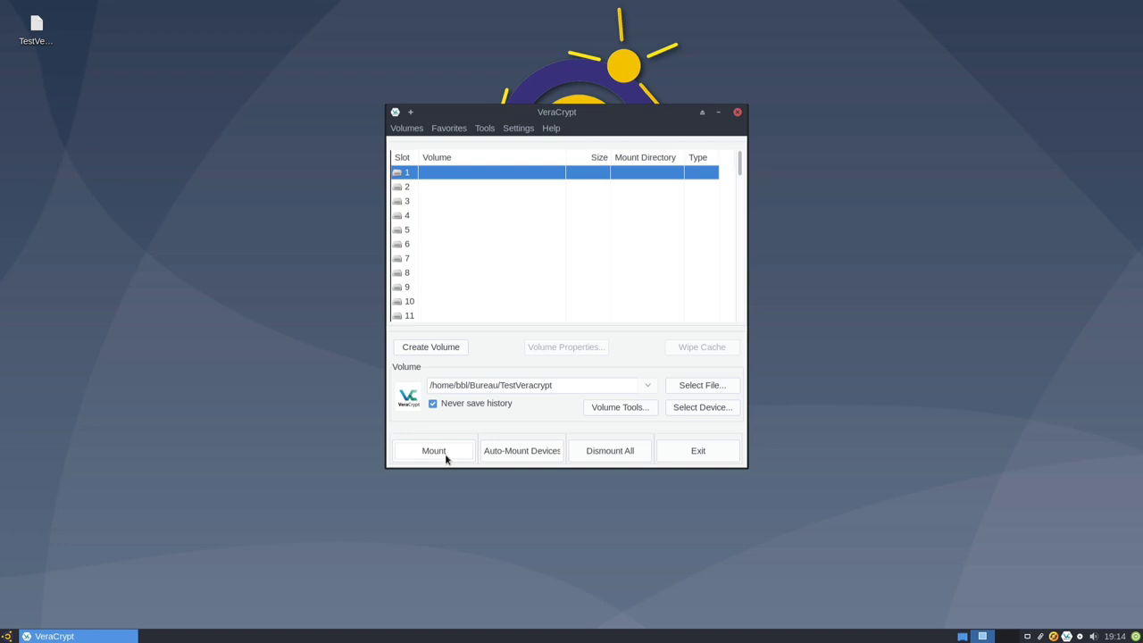
click(446, 459)
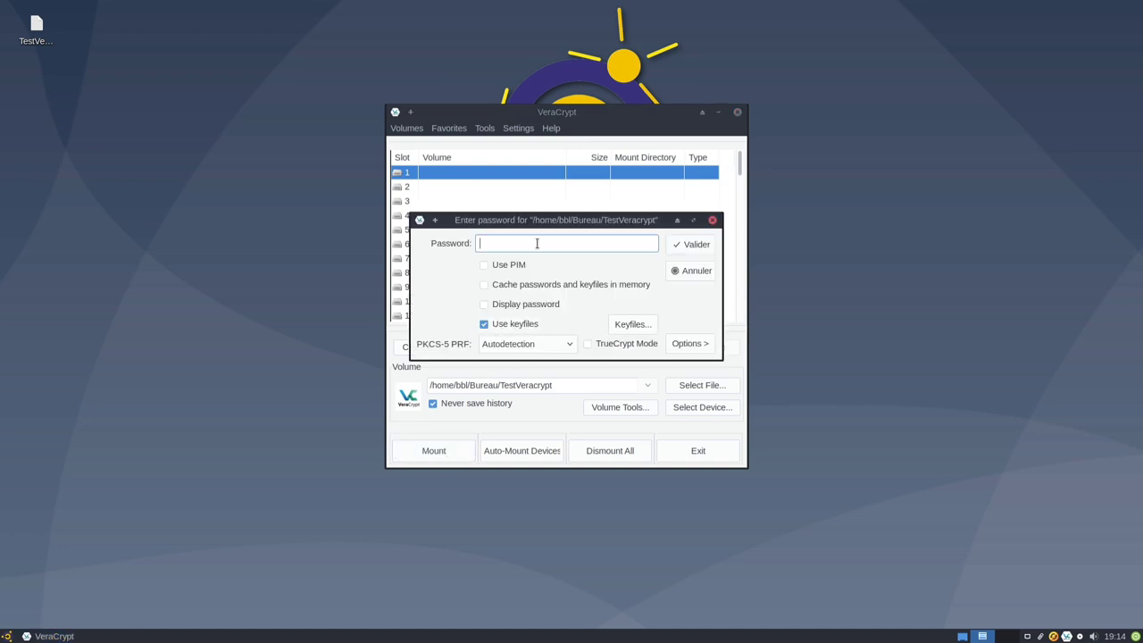
text(test123)
click(698, 246)
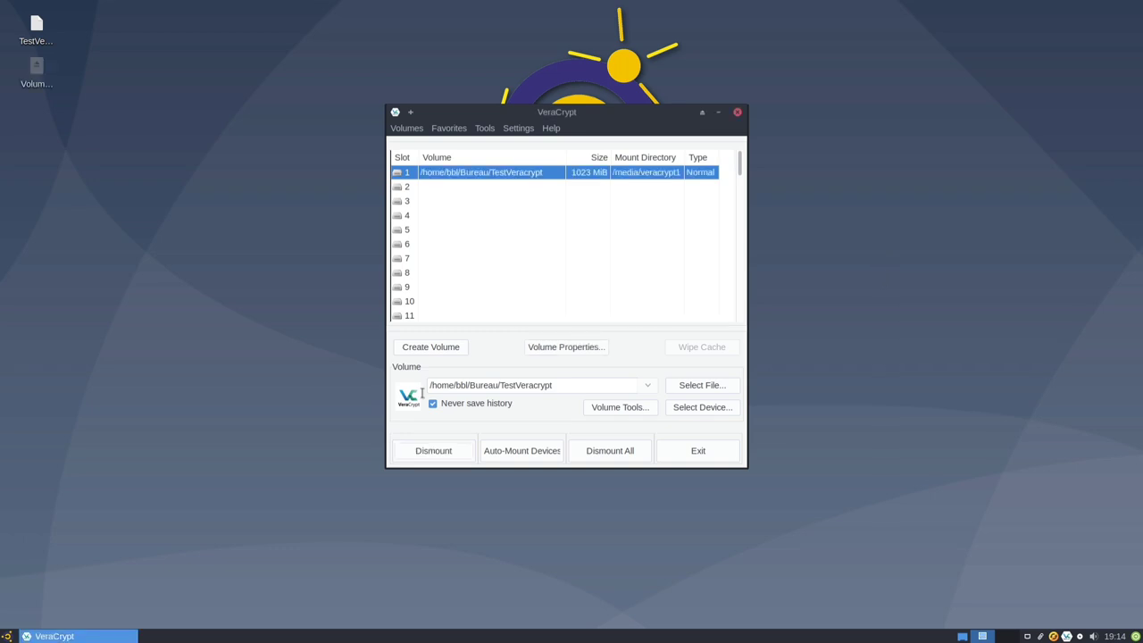
Step: Launch the file manager, open the 1,1 Go volume's xfce folder, and select xfce-blue.jpg and xfce-teal.jpg
click(7, 635)
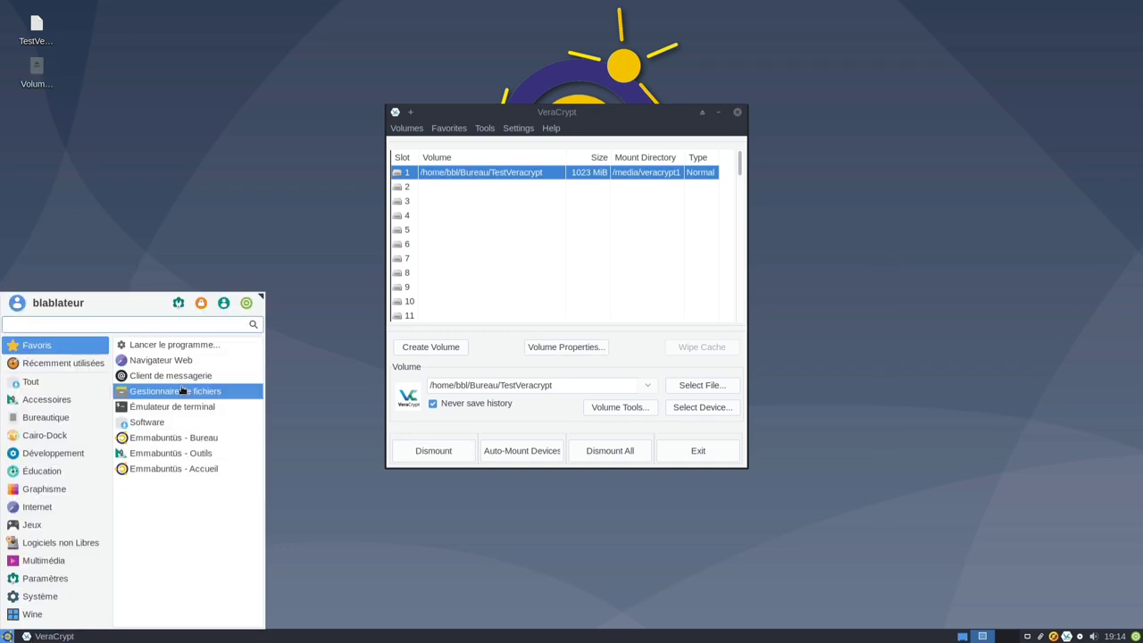
click(181, 391)
click(75, 98)
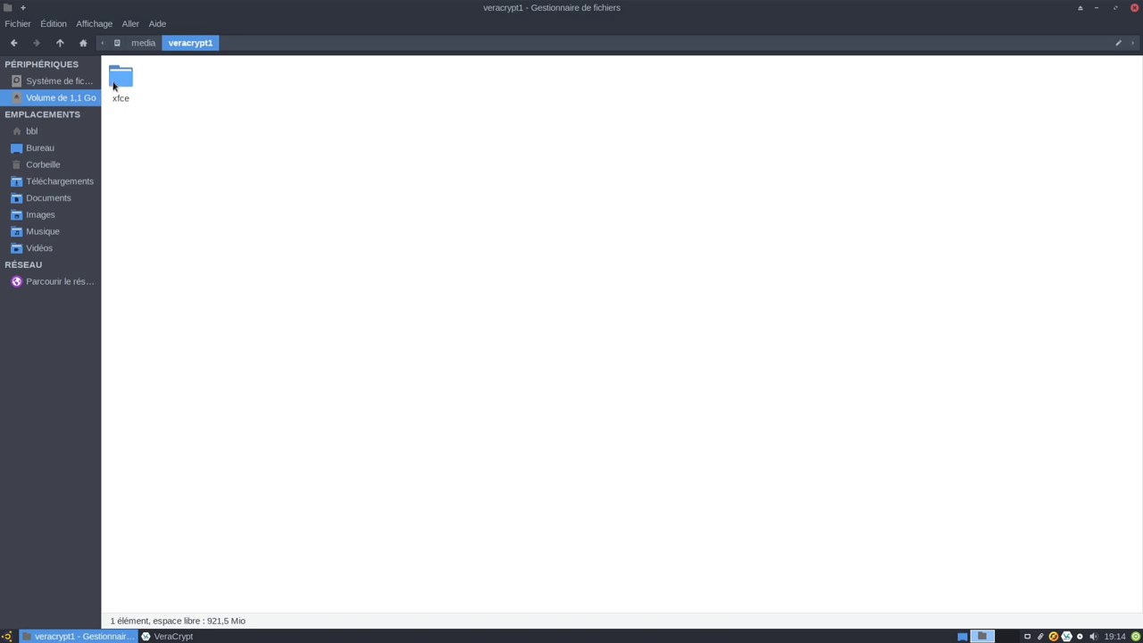
double_click(113, 86)
drag(120, 132, 210, 95)
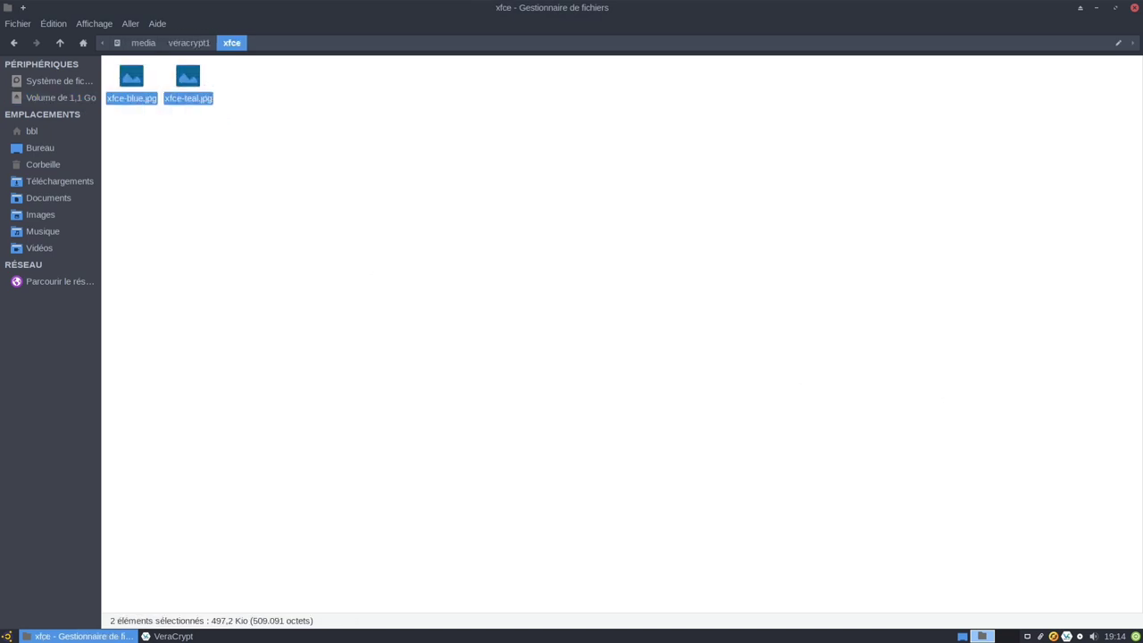